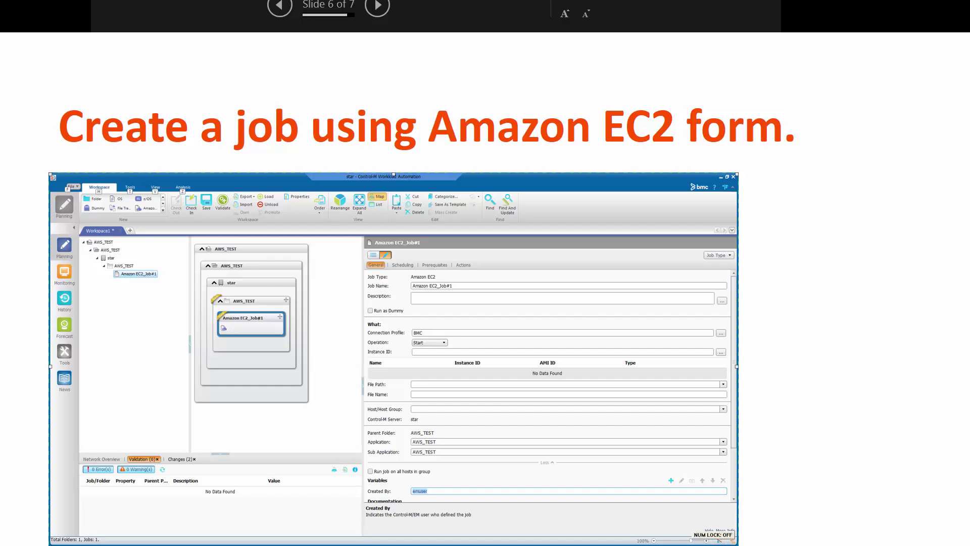
pyautogui.click(561, 236)
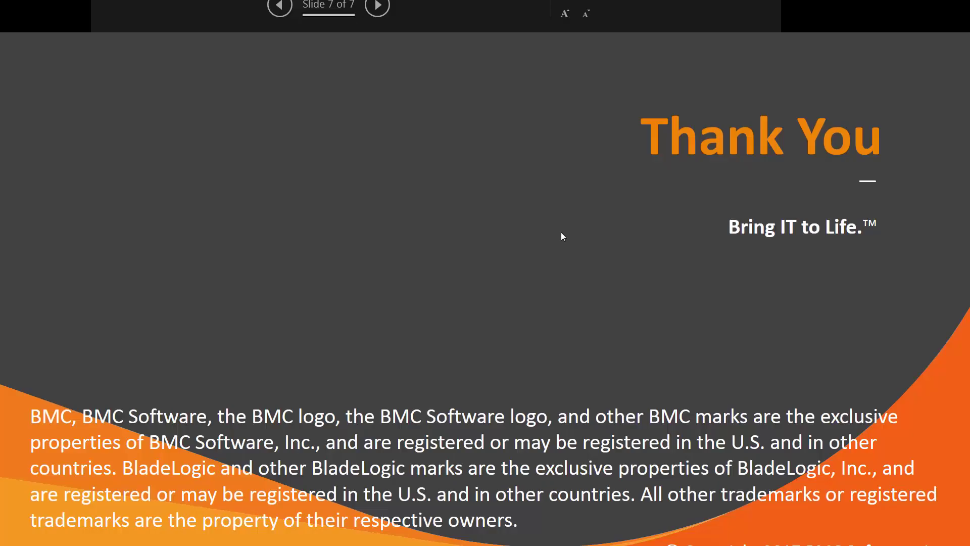